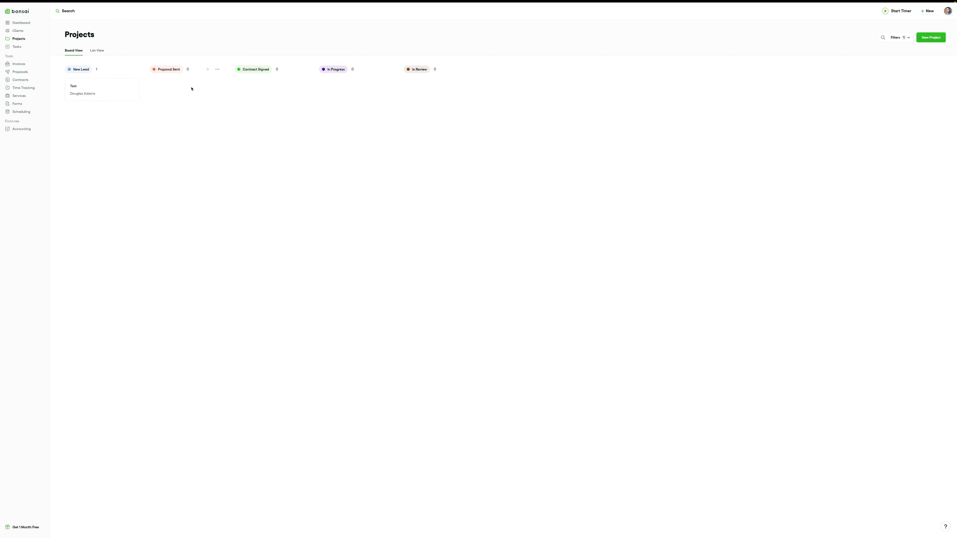
# Add a project board group named Closed and move the Test project into it
pyautogui.click(217, 69)
pyautogui.click(253, 108)
pyautogui.click(471, 70)
pyautogui.click(463, 92)
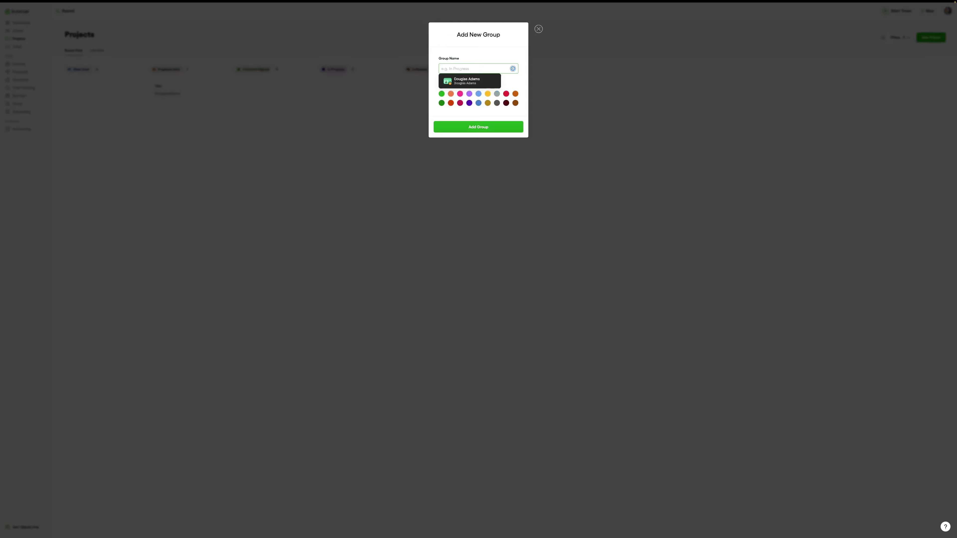
pyautogui.write('Closed')
pyautogui.press('Return')
pyautogui.moveTo(181, 94); pyautogui.dragTo(514, 90)
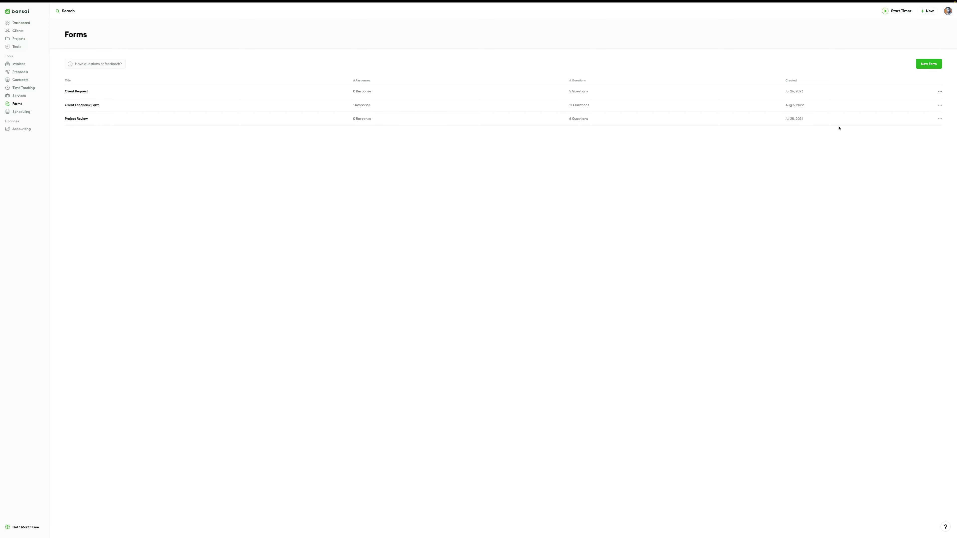
# Create a new form from the Customer Registration template in the Registration category
pyautogui.click(932, 63)
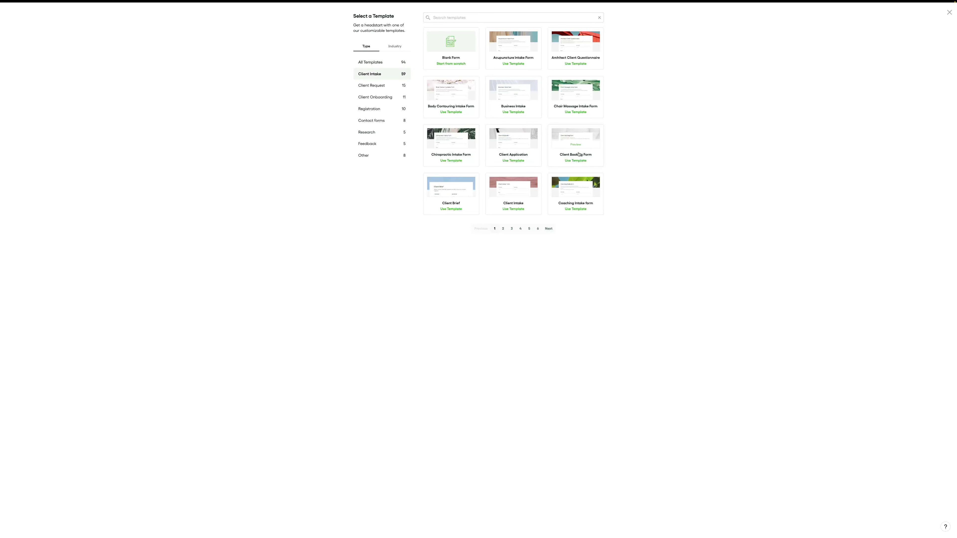
pyautogui.click(517, 97)
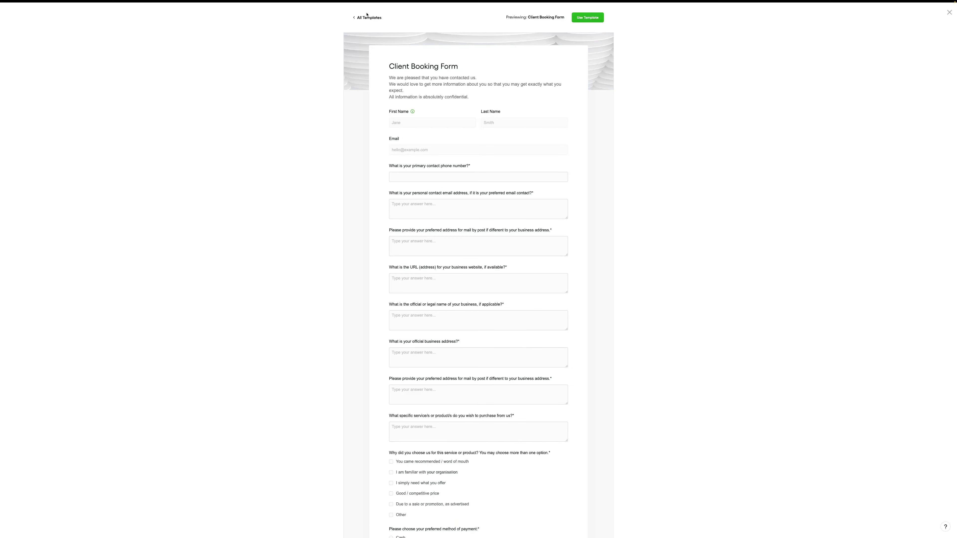
pyautogui.click(367, 16)
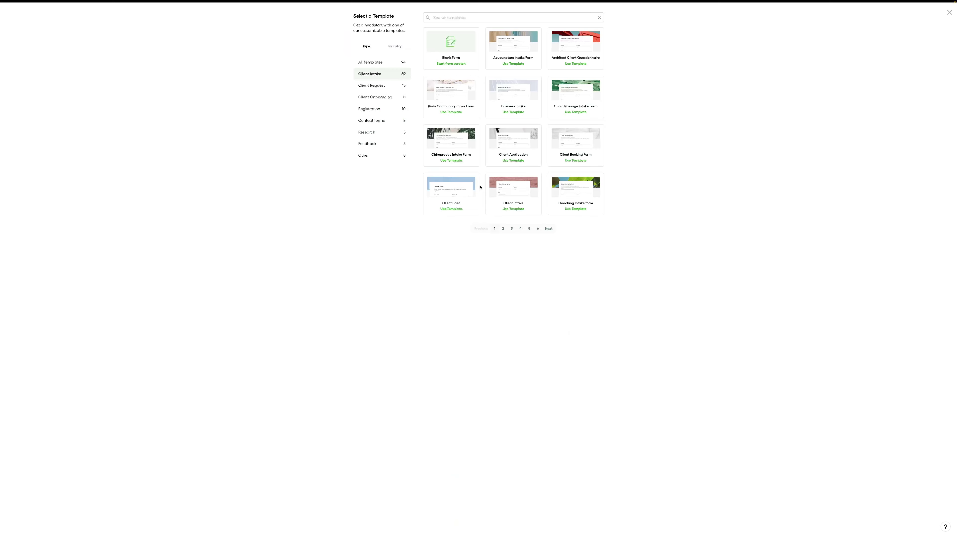
pyautogui.click(369, 109)
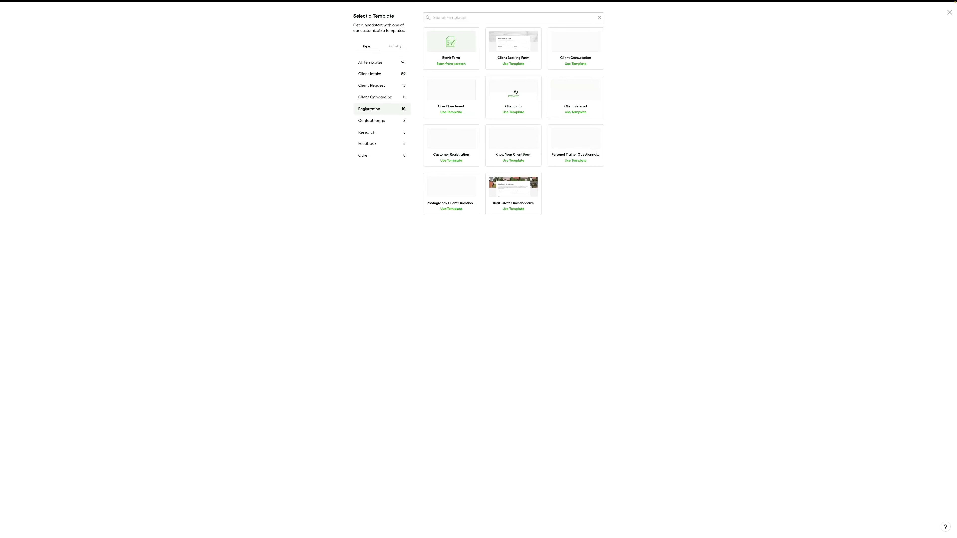
pyautogui.click(451, 143)
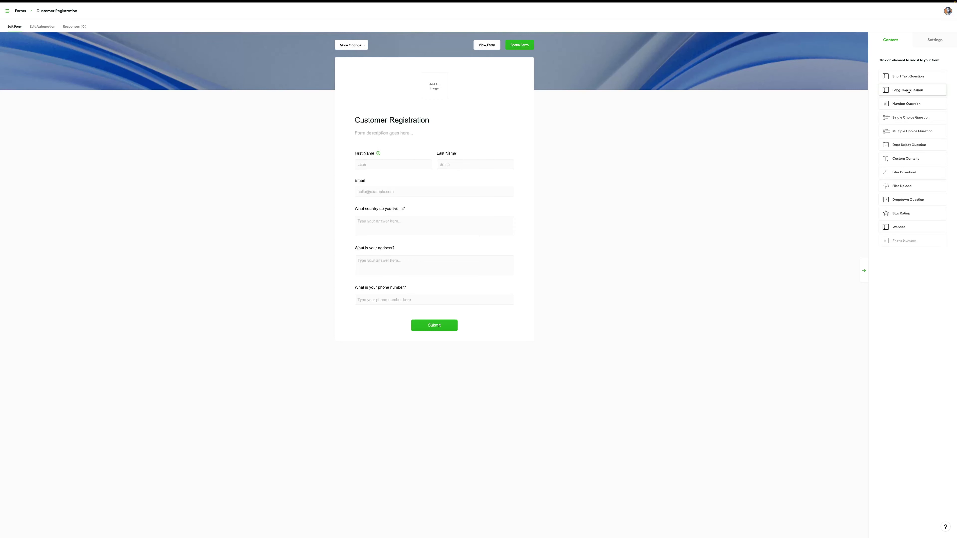
# Add a Files Download element to the form and move it above the address question
pyautogui.click(915, 173)
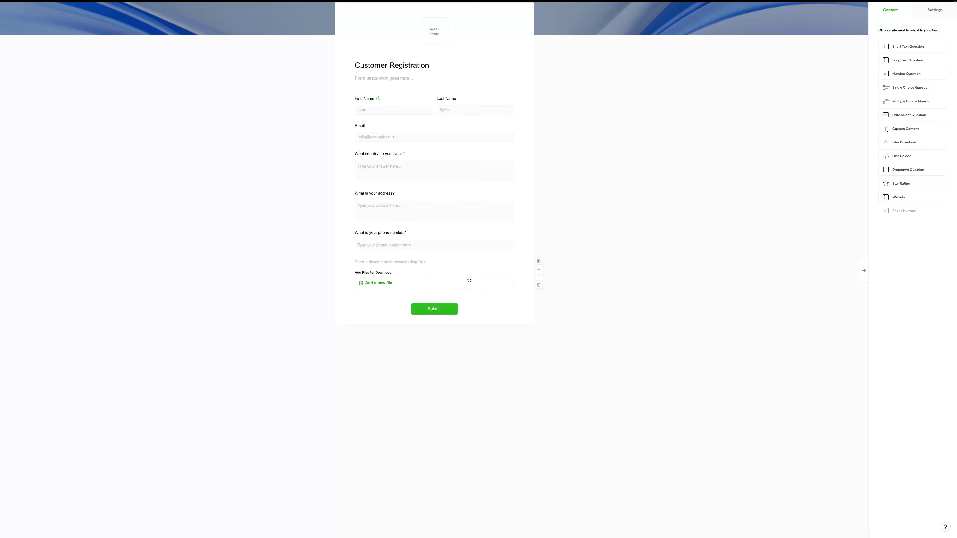
pyautogui.click(538, 269)
pyautogui.click(538, 229)
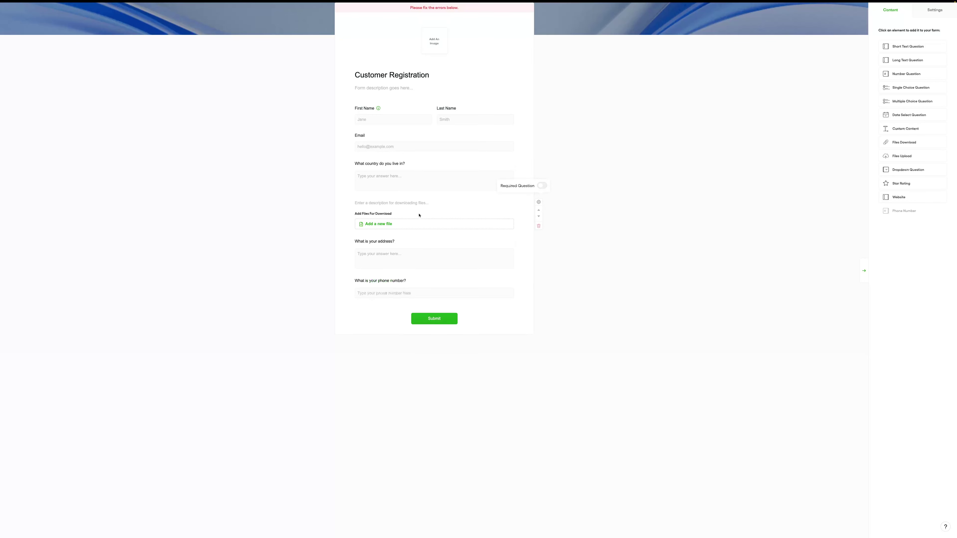
# Reword the country question as "What are your biggest challenges?" and try to attach an image from Downloads to the file download element
pyautogui.tripleClick(428, 164)
pyautogui.write('What are your biggest cha')
pyautogui.click(379, 224)
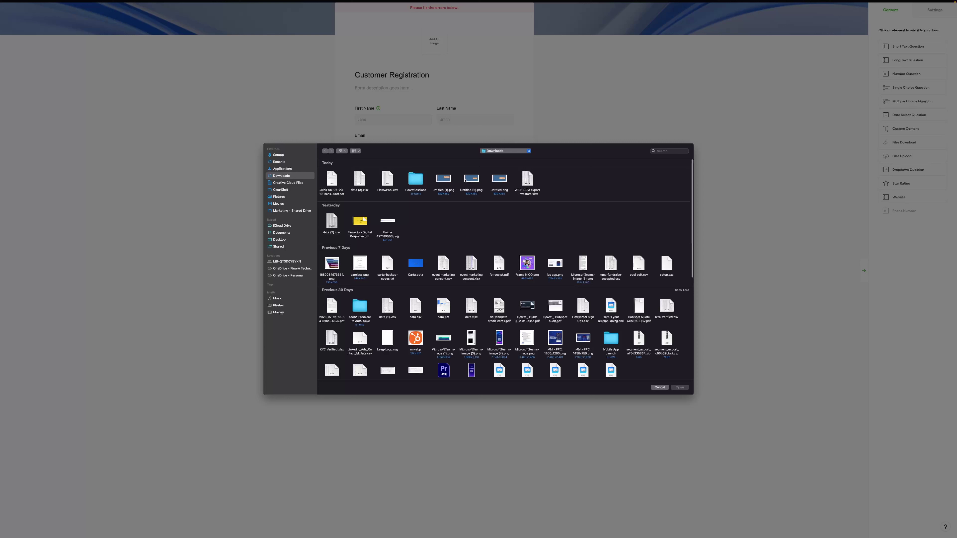
pyautogui.doubleClick(465, 181)
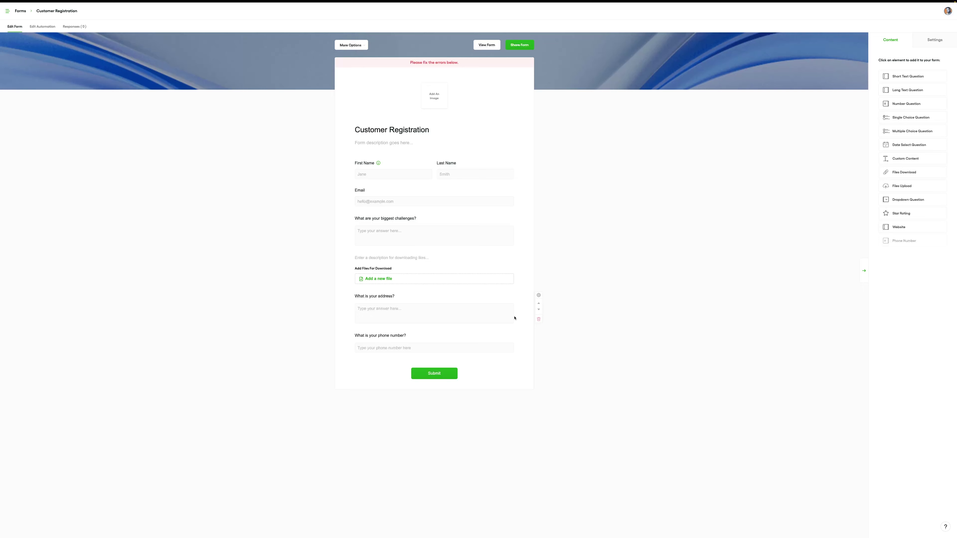
# Restyle the form by hiding the logo, making the text dark red and using untitled_2_.png as the background image
pyautogui.click(934, 40)
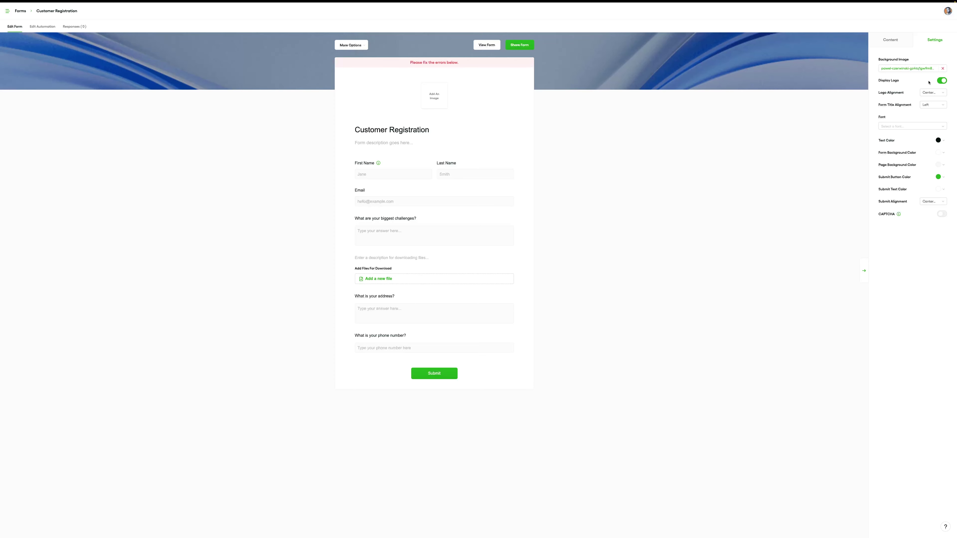
pyautogui.click(942, 81)
pyautogui.click(938, 140)
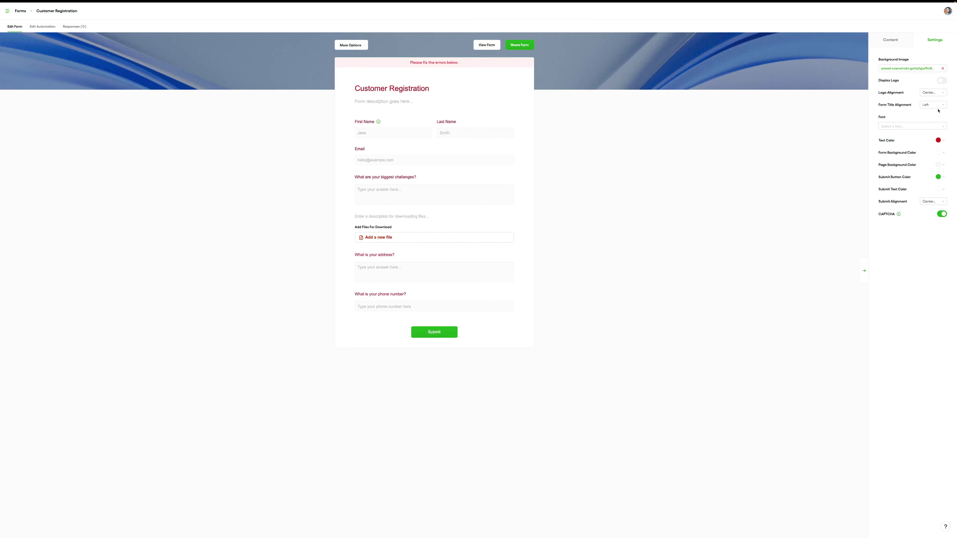
pyautogui.click(927, 69)
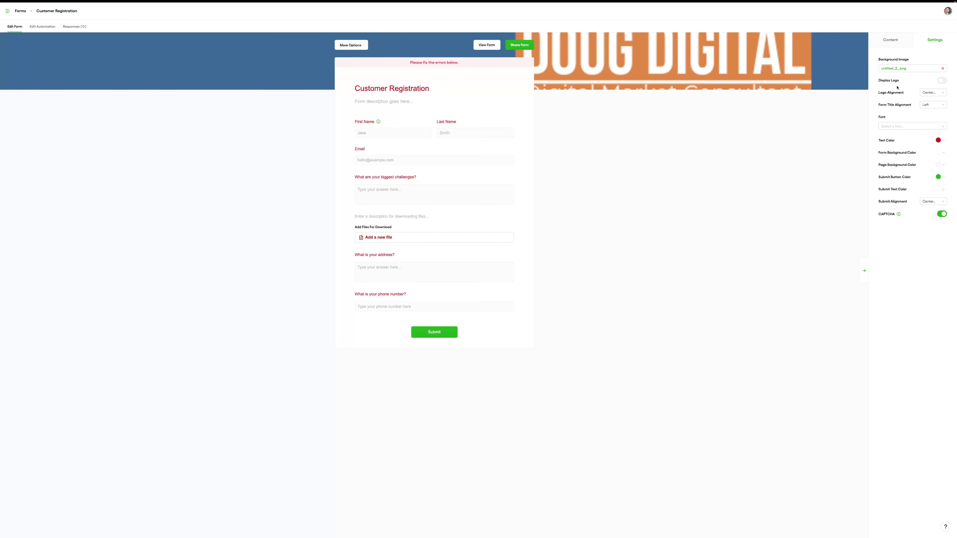
# Set the form's automation to create a project titled Test in the Proposal Sent group
pyautogui.click(350, 45)
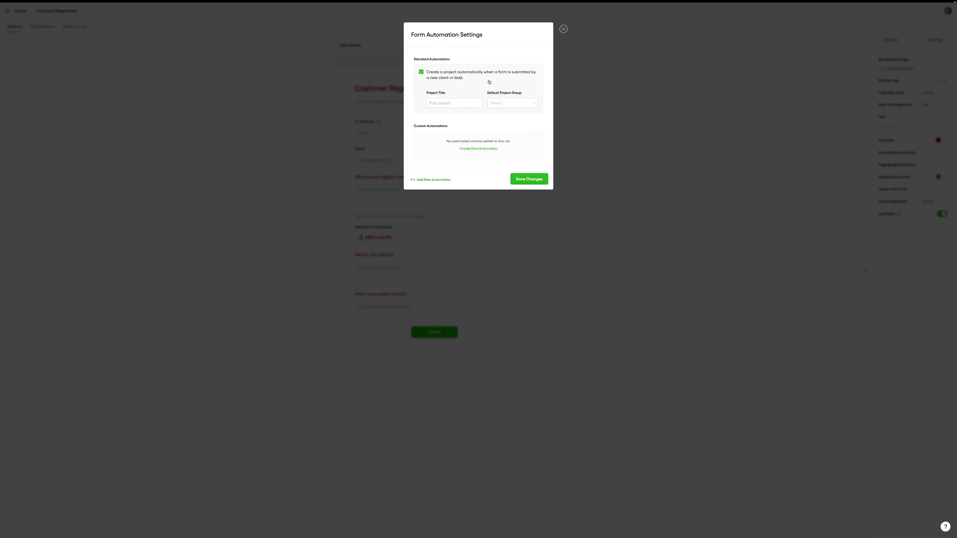
pyautogui.click(463, 103)
pyautogui.write('Test')
pyautogui.click(518, 104)
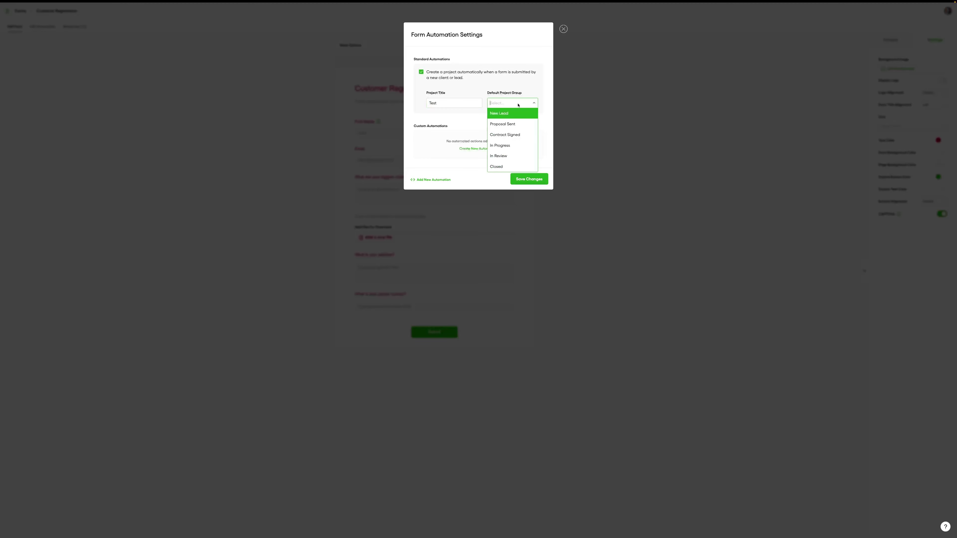
pyautogui.click(516, 124)
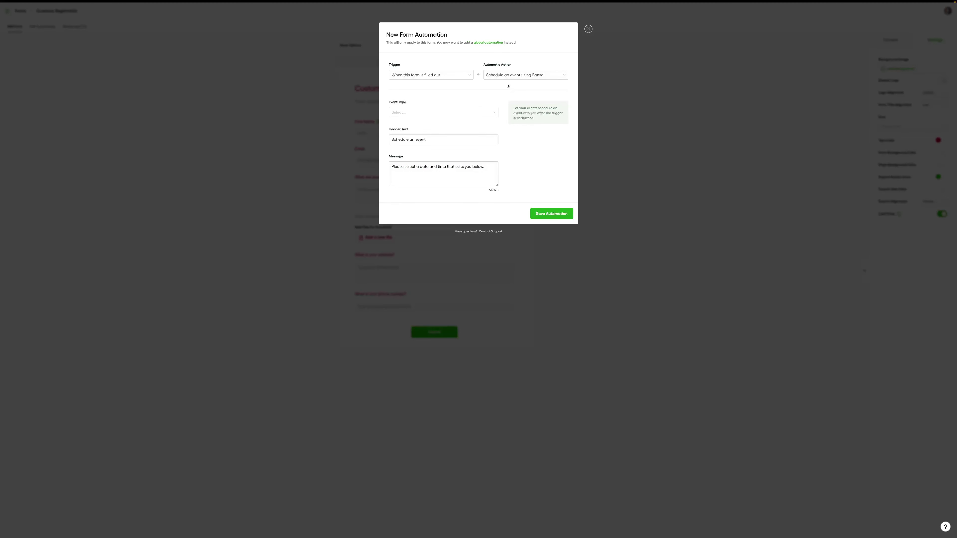
# Review the automatic actions available when this form is filled out, including scheduling a meeting via Calendly and sending a form
pyautogui.click(523, 75)
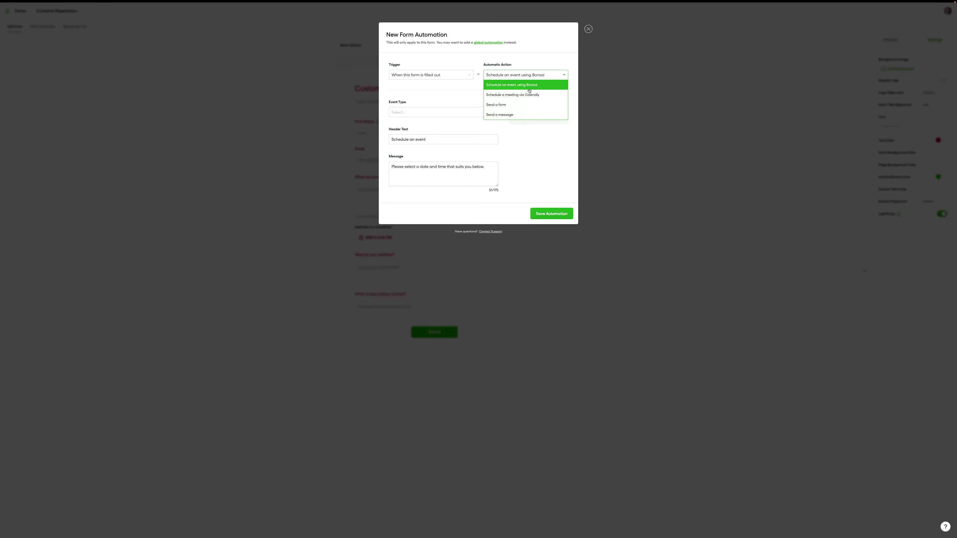
pyautogui.click(529, 92)
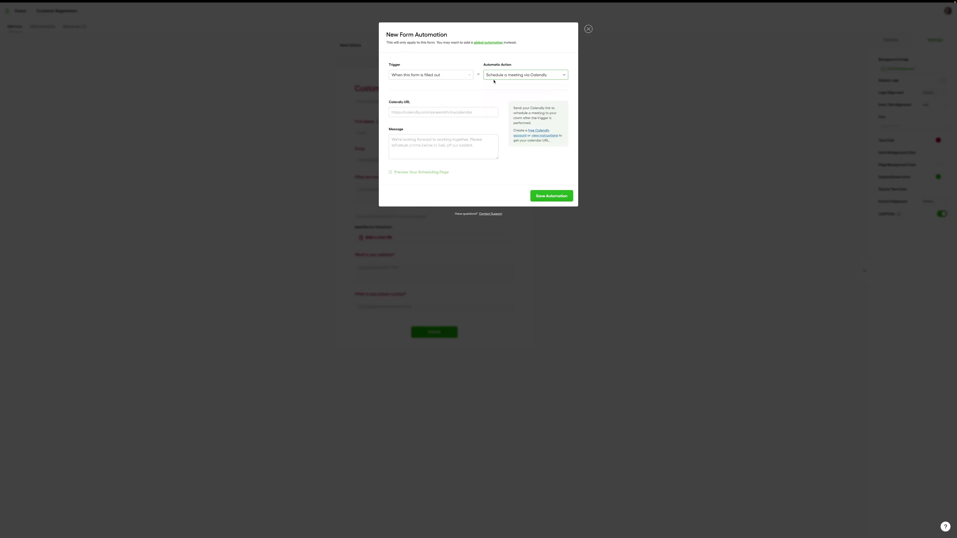
pyautogui.click(527, 76)
pyautogui.click(510, 92)
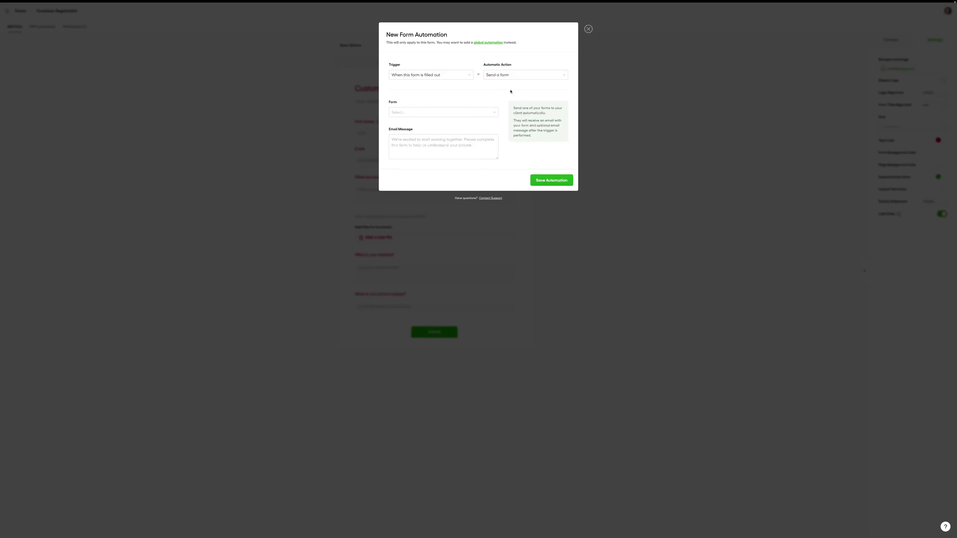
pyautogui.click(510, 91)
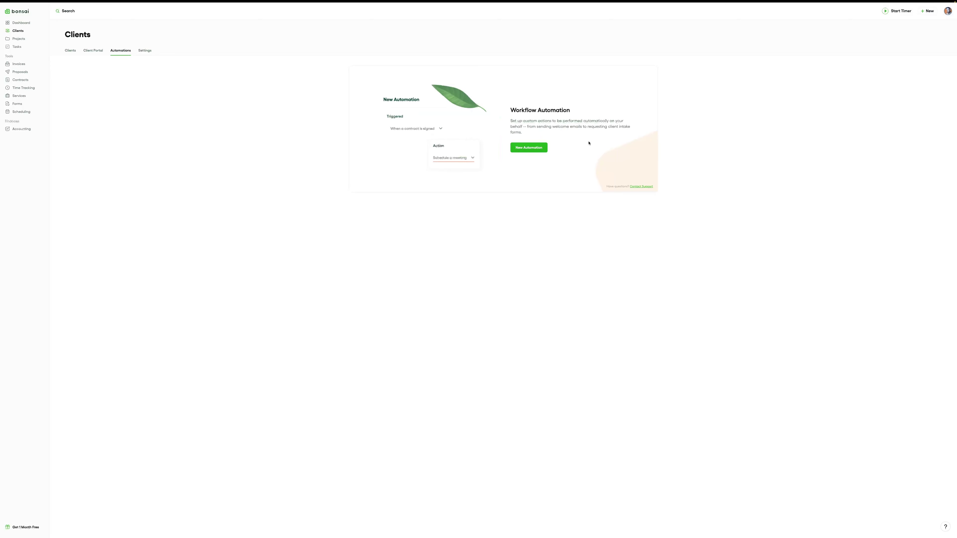
# Start a new client workflow automation and set its trigger to when a project is marked complete
pyautogui.click(523, 148)
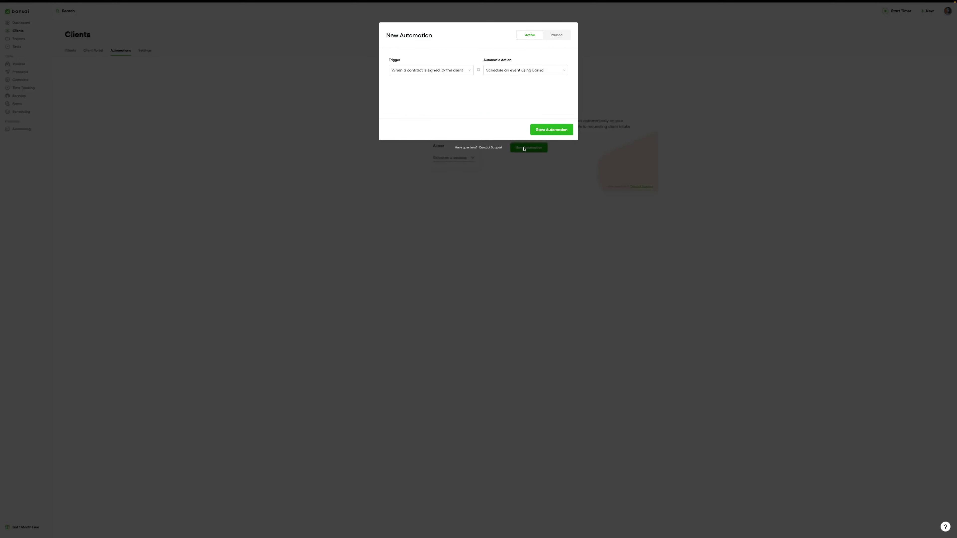
pyautogui.click(431, 70)
pyautogui.click(441, 124)
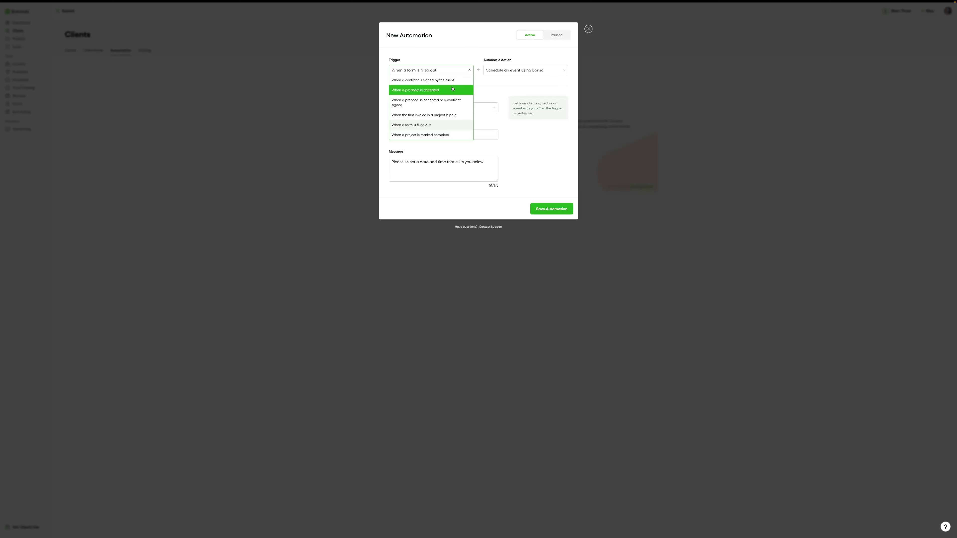
pyautogui.click(448, 135)
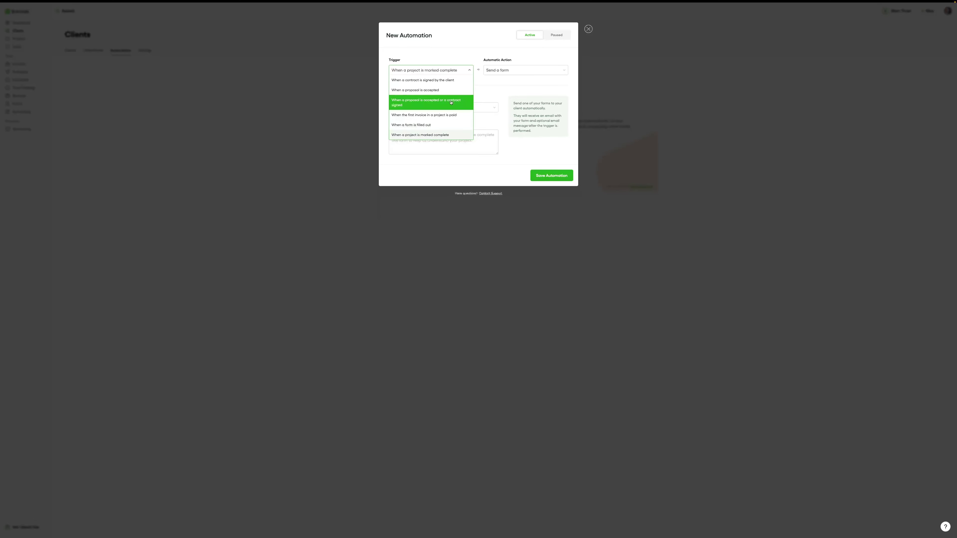
# Set the automation's trigger to when a proposal is accepted, with Send a form as the automatic action
pyautogui.click(433, 89)
pyautogui.click(525, 70)
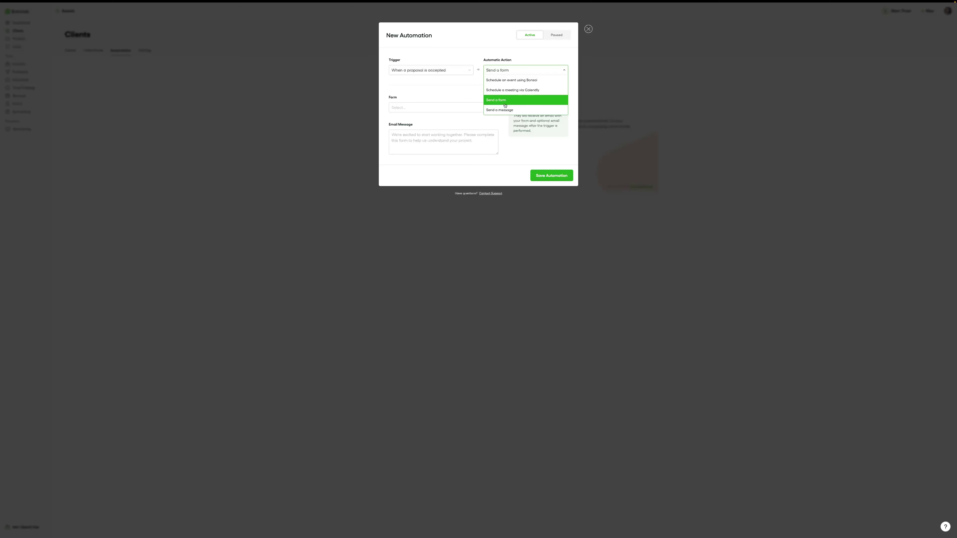
pyautogui.click(505, 105)
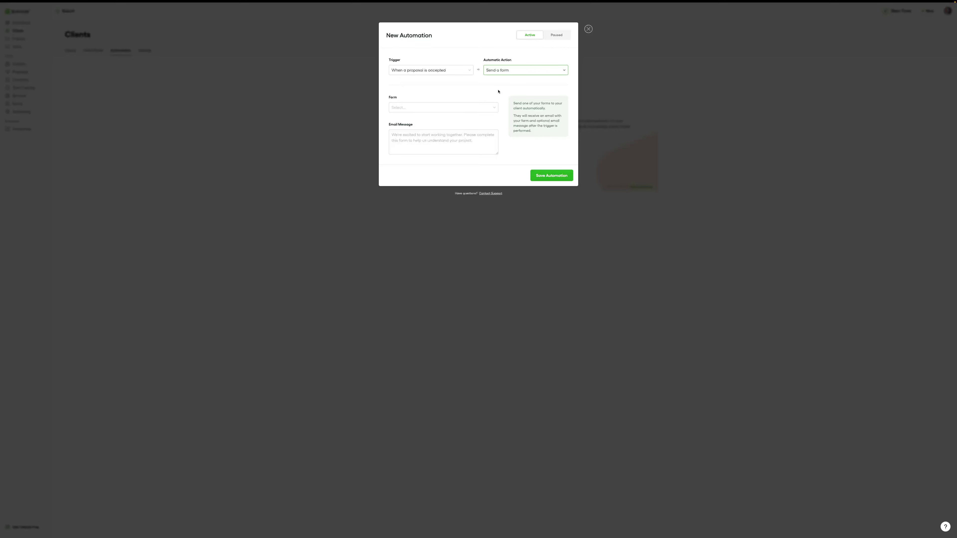
# Set the automation's trigger to when a contract is signed by the client and its action to Send a message
pyautogui.hotkey('shift', 'Tab')
pyautogui.press('Down')
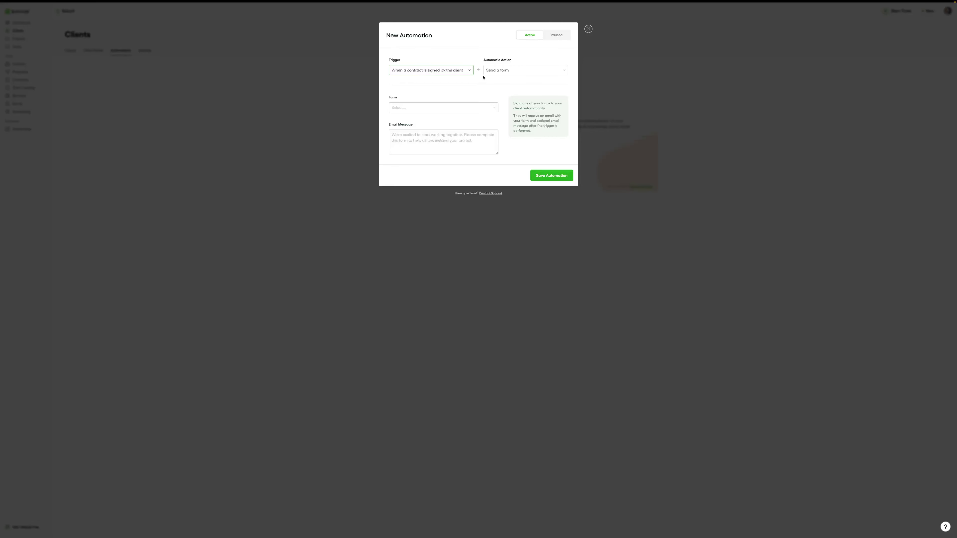
pyautogui.click(533, 99)
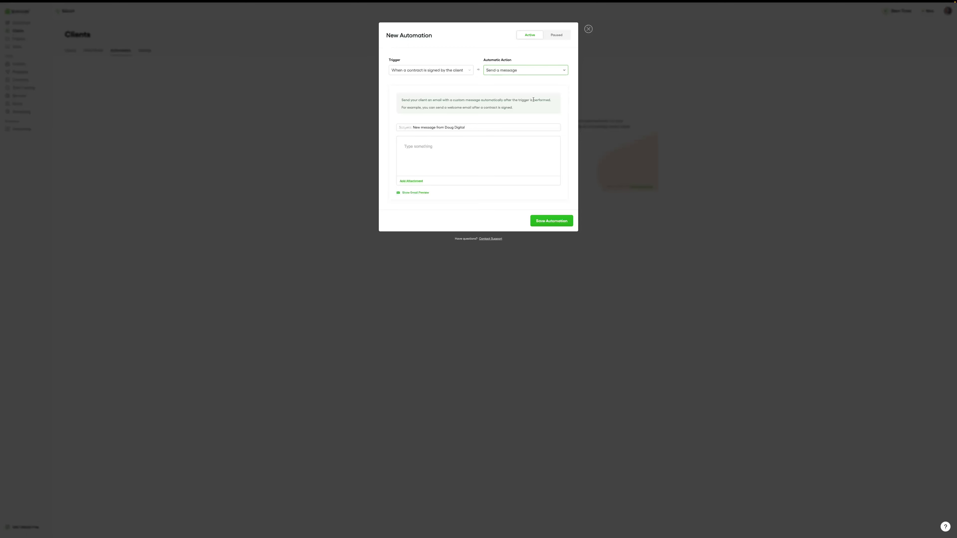
pyautogui.click(518, 70)
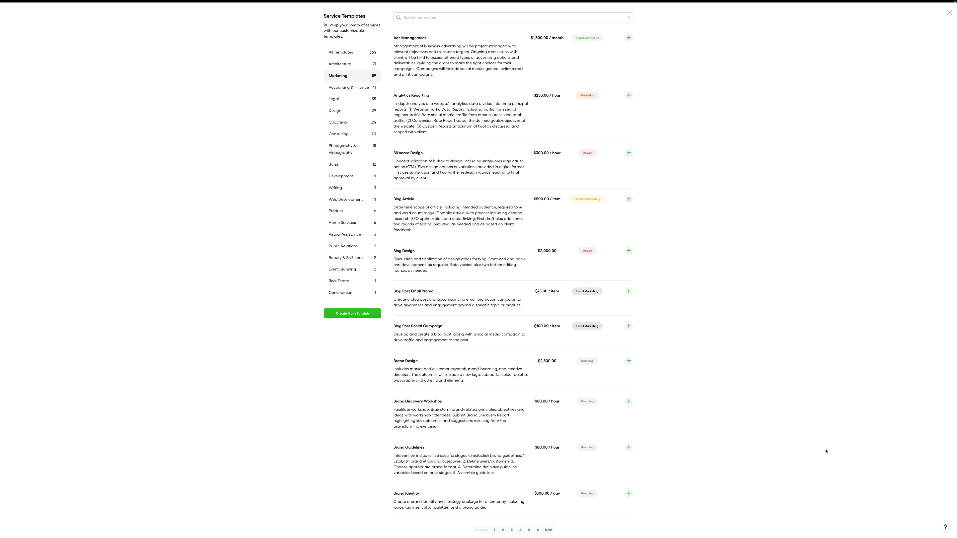
# Leave the service templates, review the category options of the Blog Article service, and open the service categories
pyautogui.press('Escape')
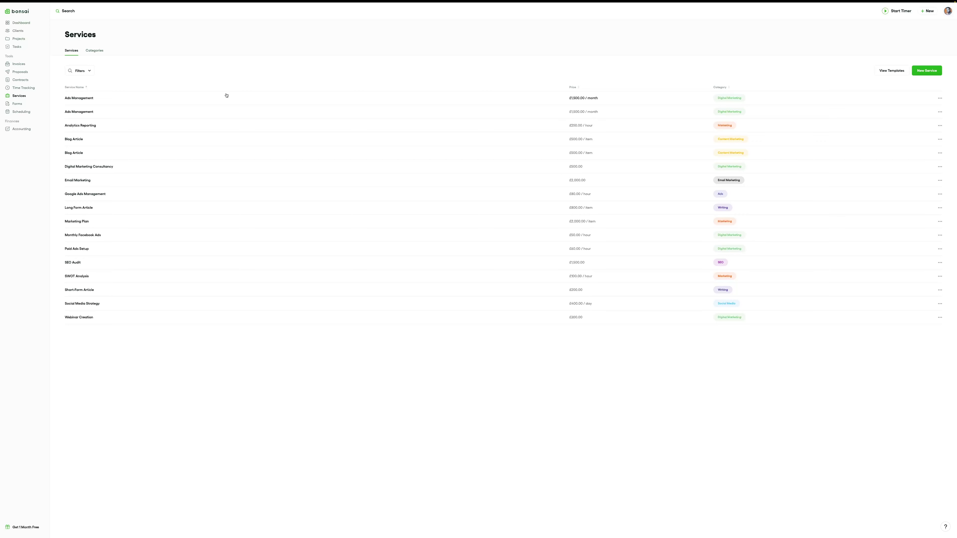
pyautogui.click(764, 148)
pyautogui.click(478, 147)
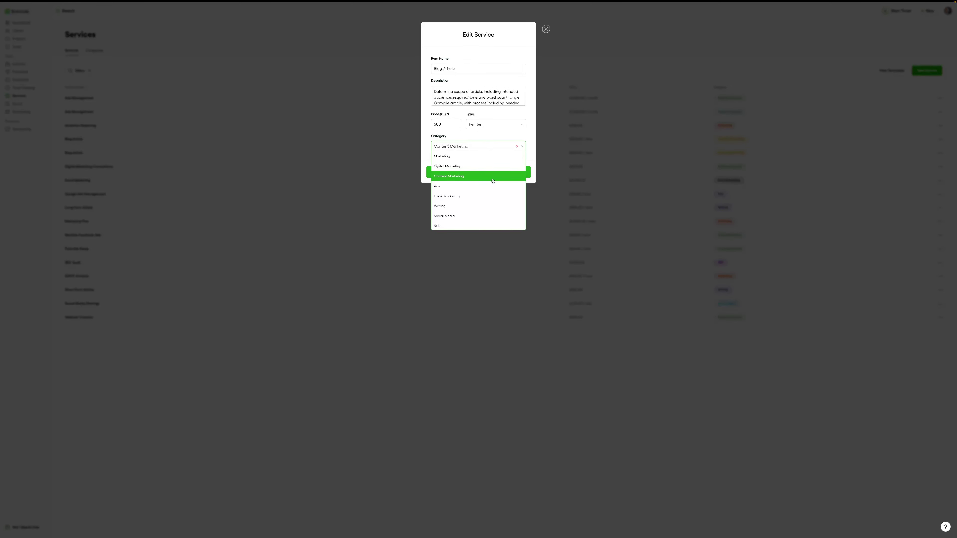
pyautogui.click(98, 54)
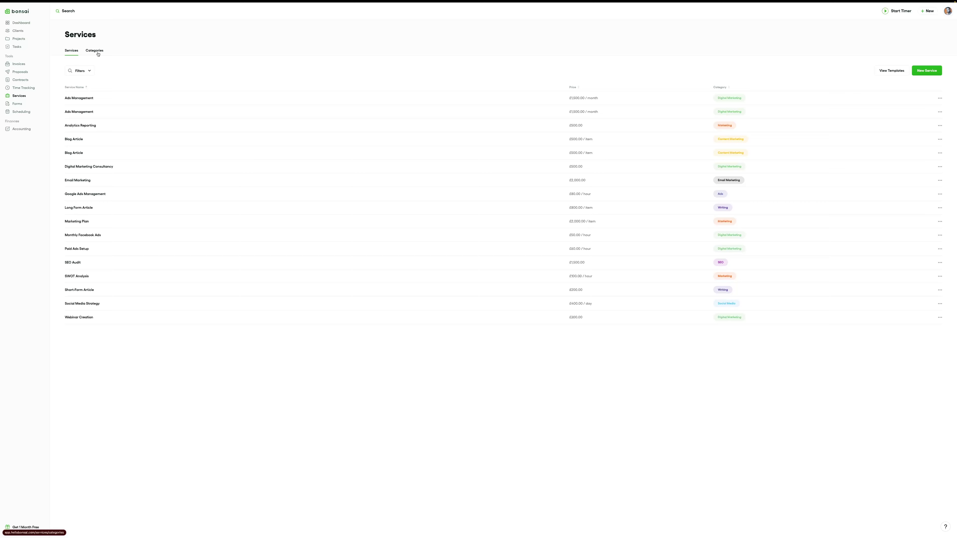
pyautogui.click(97, 54)
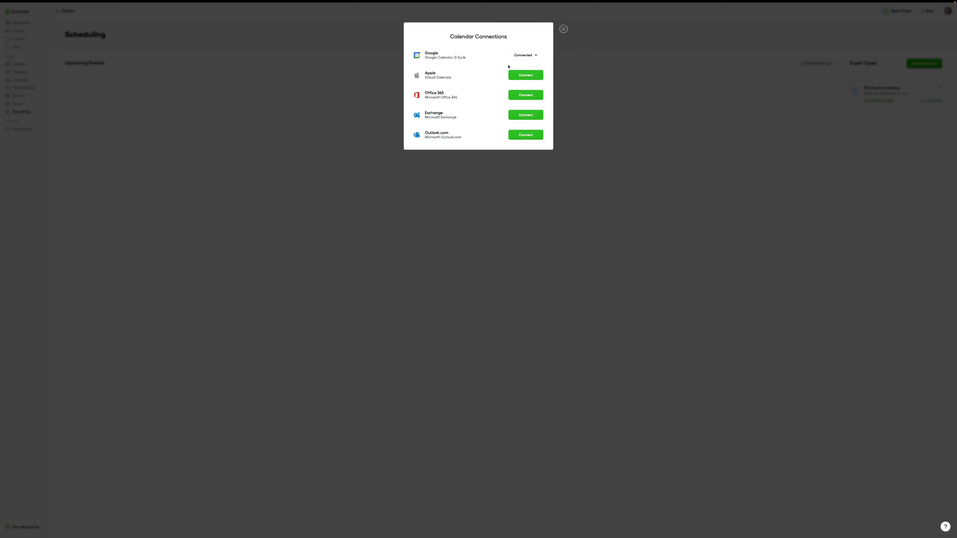
# Submit the Free Consultation Call event details and mark Monday to Thursday as unavailable outside 3:00 to 4:00 pm
pyautogui.press('Escape')
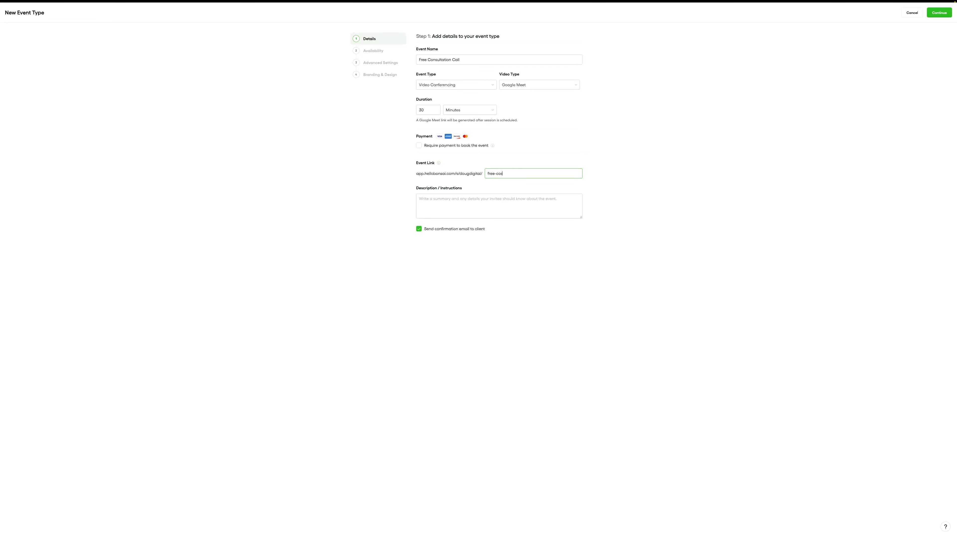
pyautogui.press('Return')
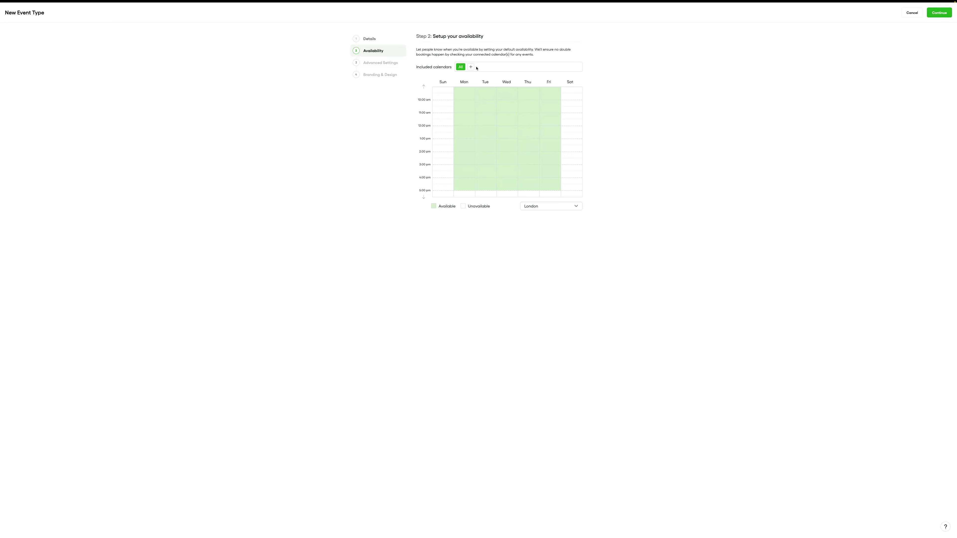
pyautogui.moveTo(457, 89); pyautogui.dragTo(535, 181)
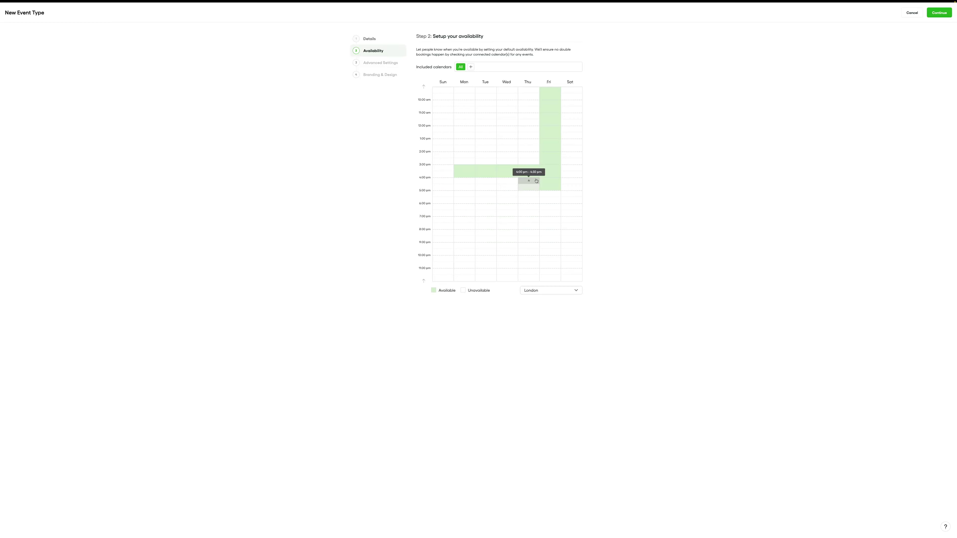
pyautogui.click(535, 181)
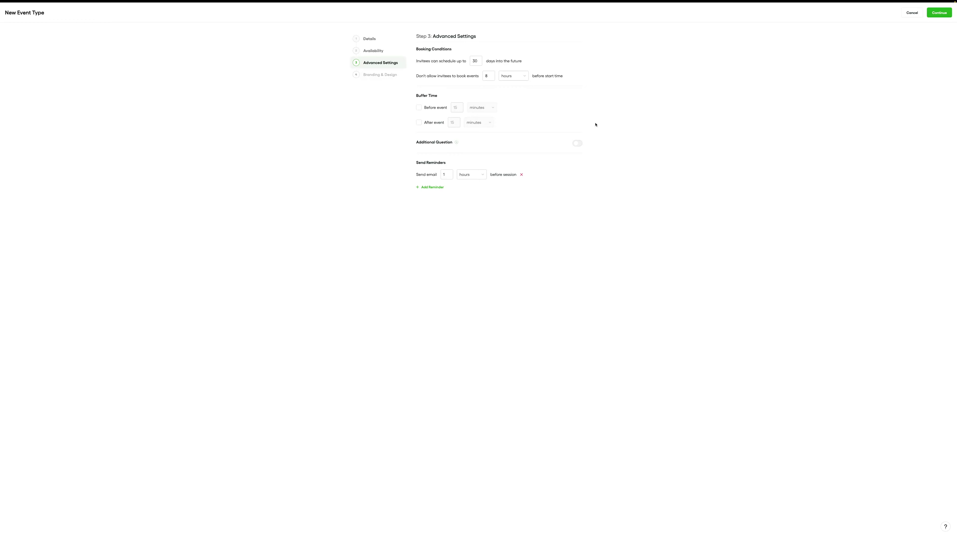
# Enable 15-minute buffers before and after the event and turn on the additional question for invitees
pyautogui.click(418, 107)
pyautogui.click(419, 123)
pyautogui.click(577, 143)
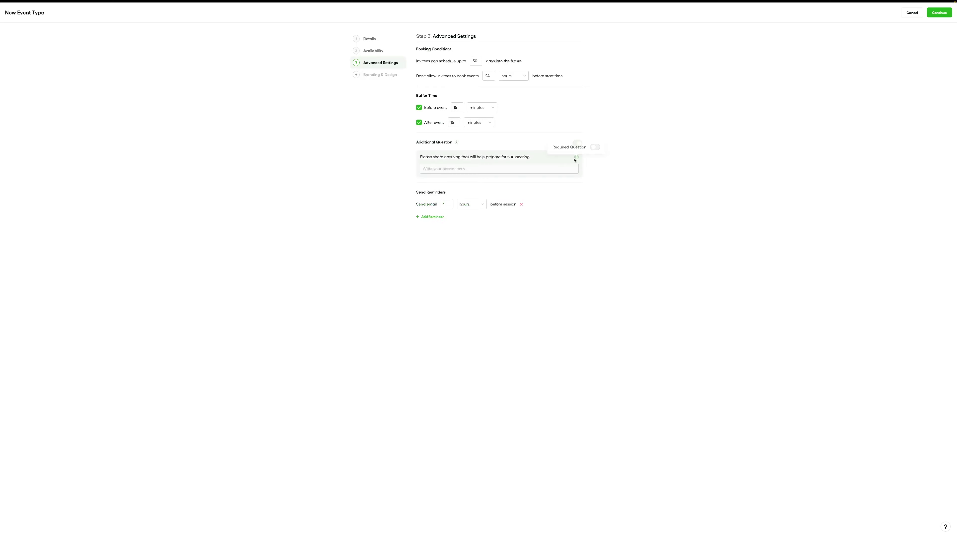
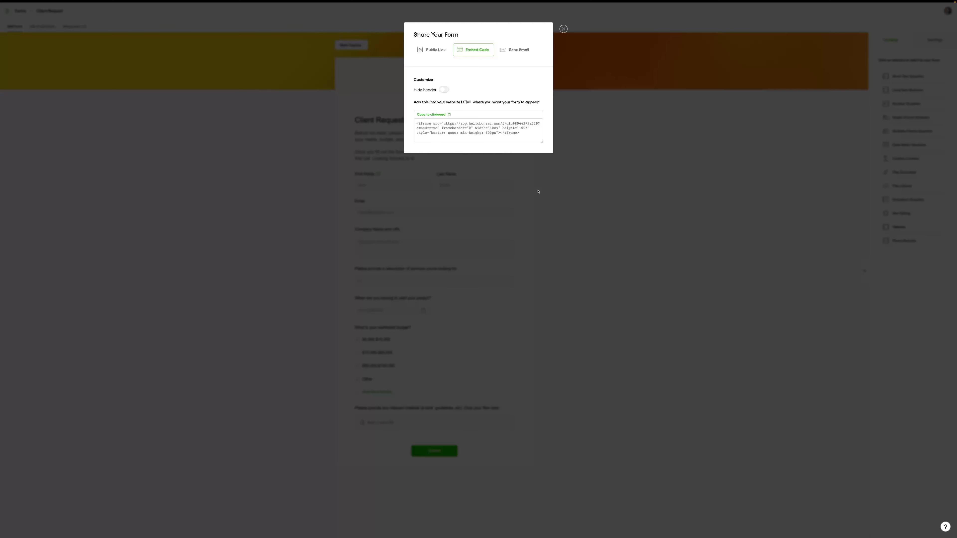
# Close the embed code sharing options of the Client Request form
pyautogui.click(537, 191)
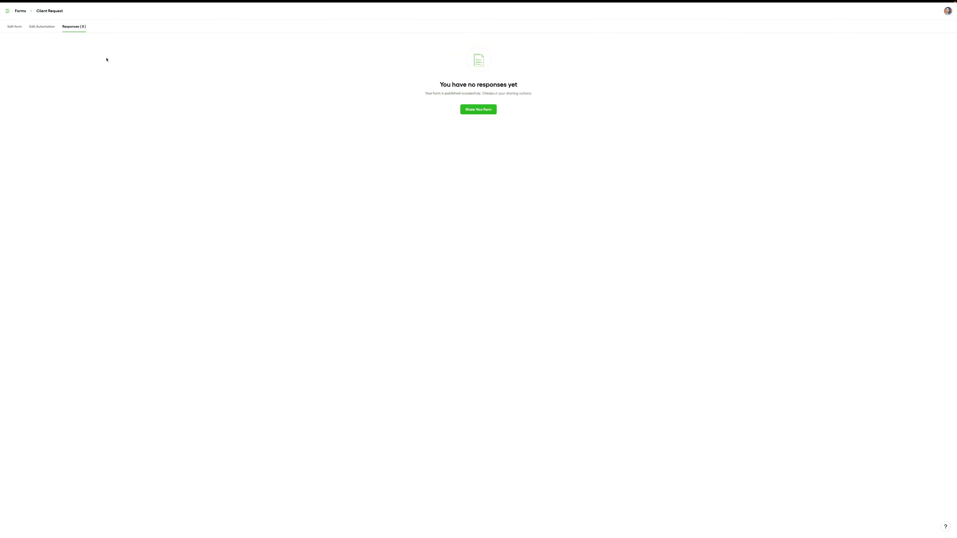